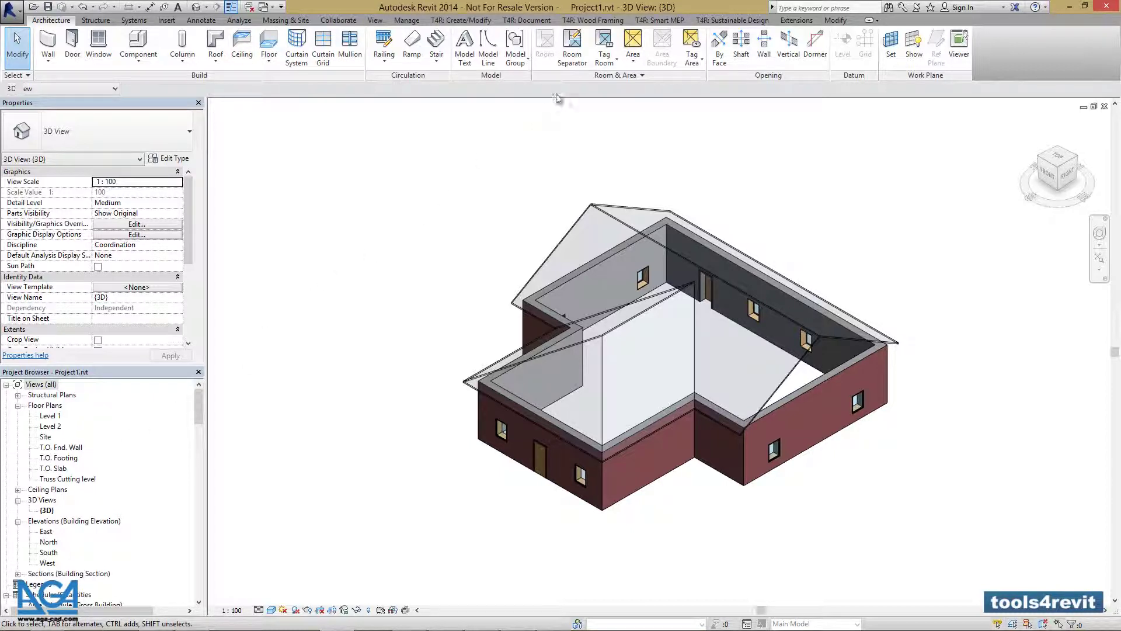
Step: Float the Truss+RT panel from the T4R: Wood Framing tab and choose Configurations > Truss Design Settings
left_click(590, 21)
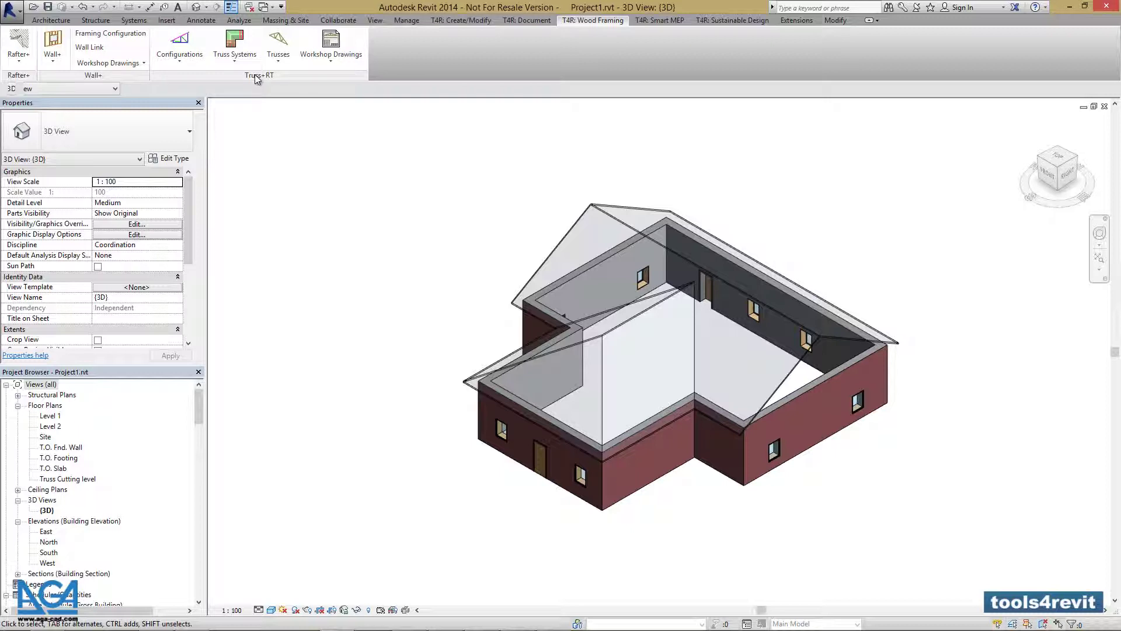
left_click_drag(254, 74, 356, 175)
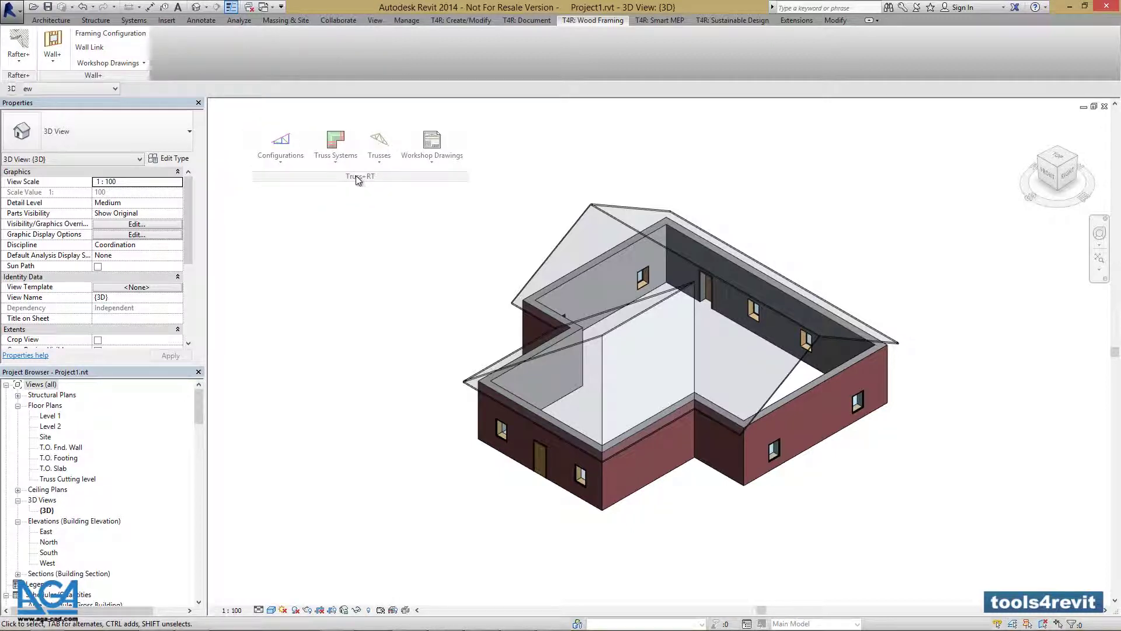
left_click(296, 156)
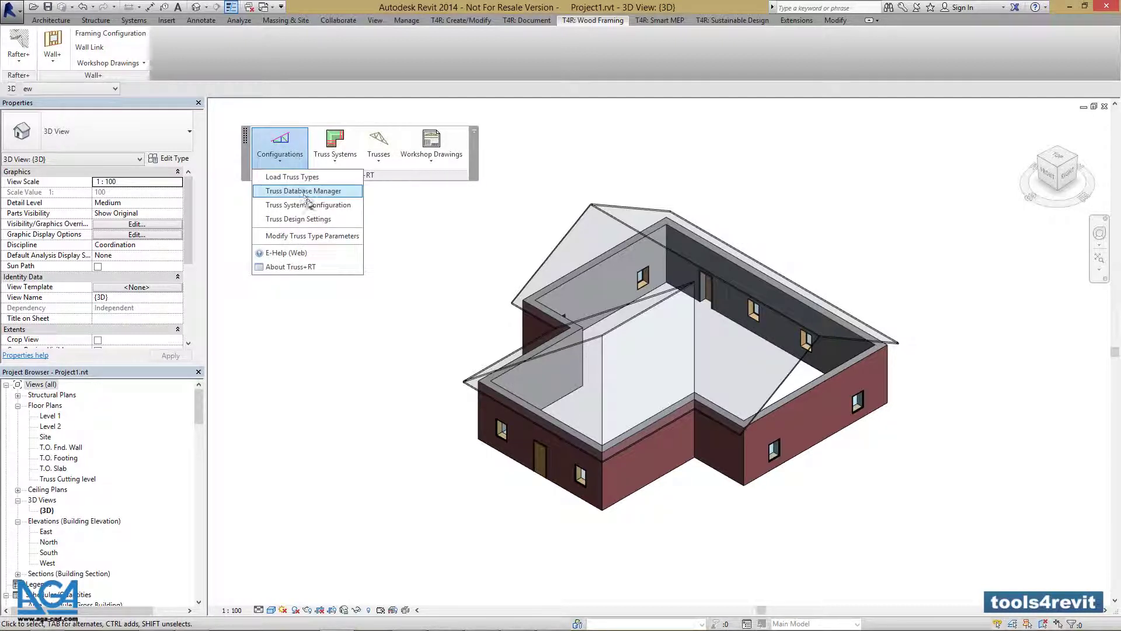
left_click(318, 223)
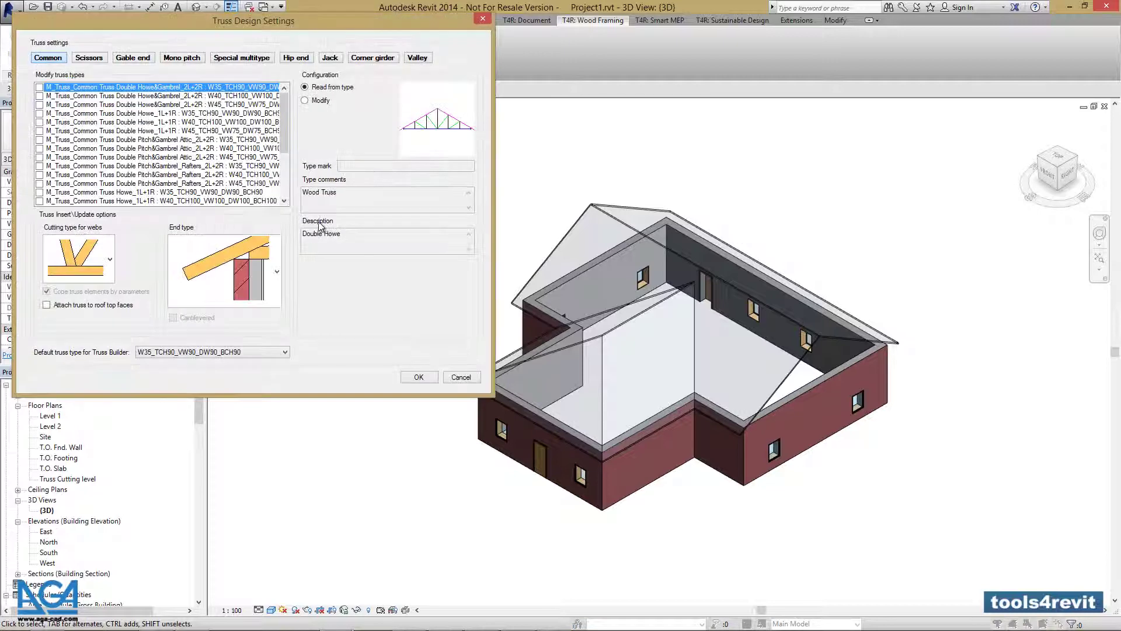
Step: Centre the Truss Design Settings dialog and browse the Common truss types, ending on Double Howe 1L+1R
left_click_drag(357, 26, 698, 166)
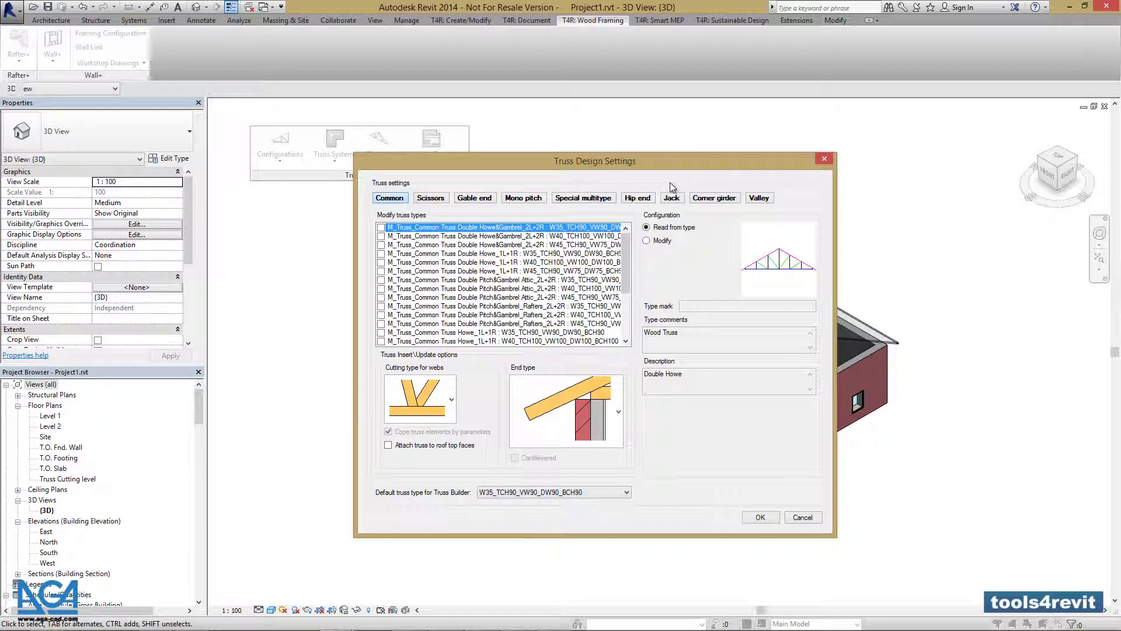
left_click(543, 238)
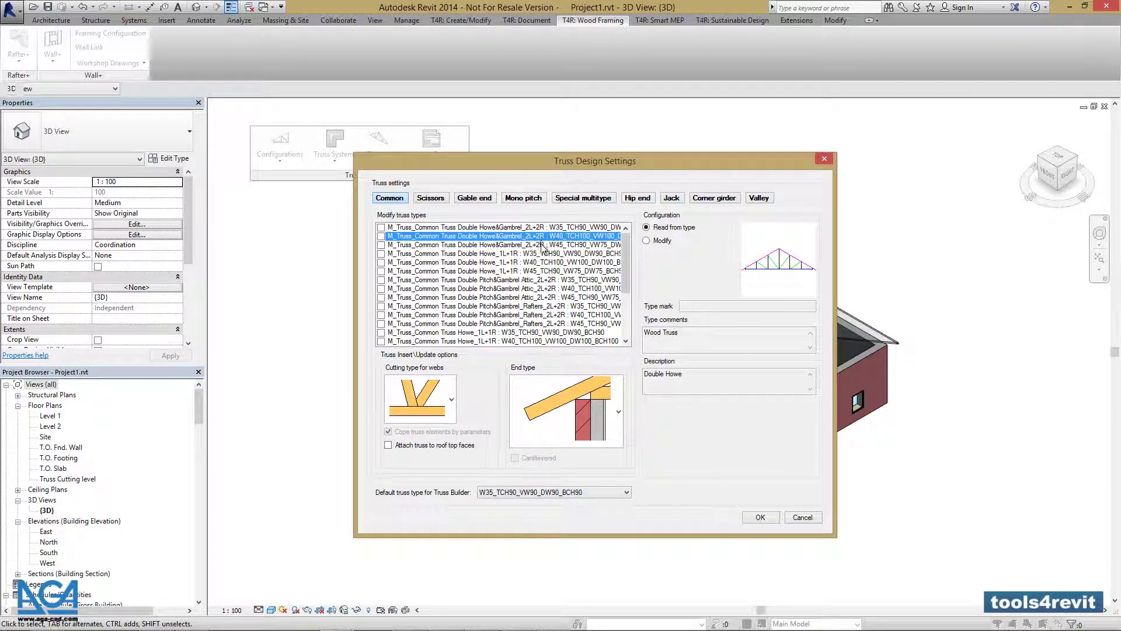
left_click(526, 246)
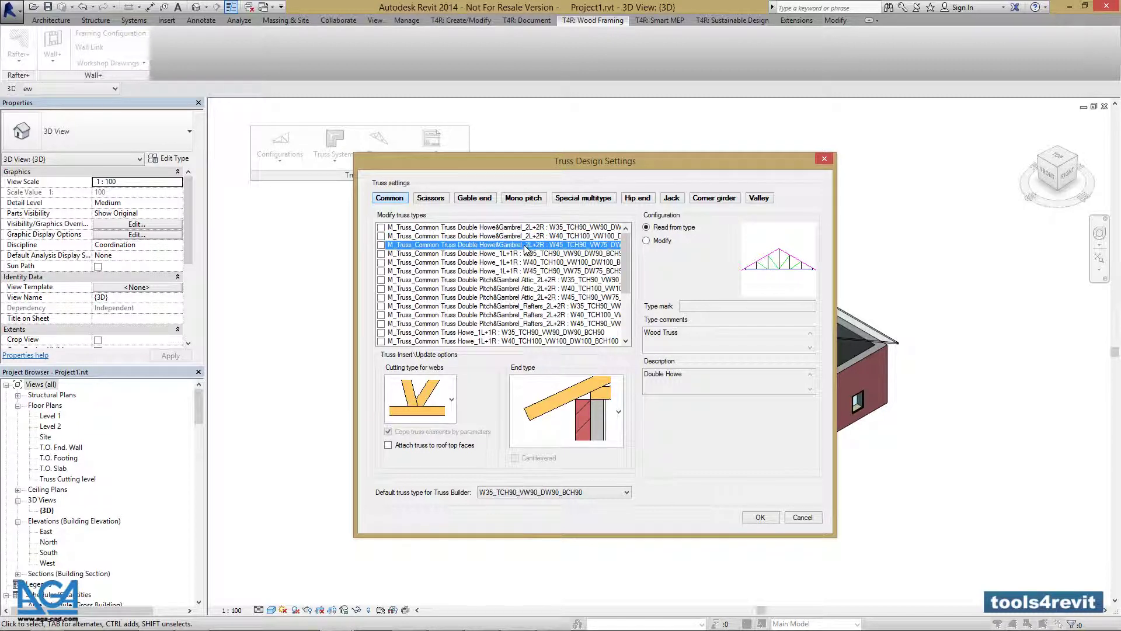
left_click(527, 255)
left_click(528, 263)
left_click(528, 271)
left_click(527, 253)
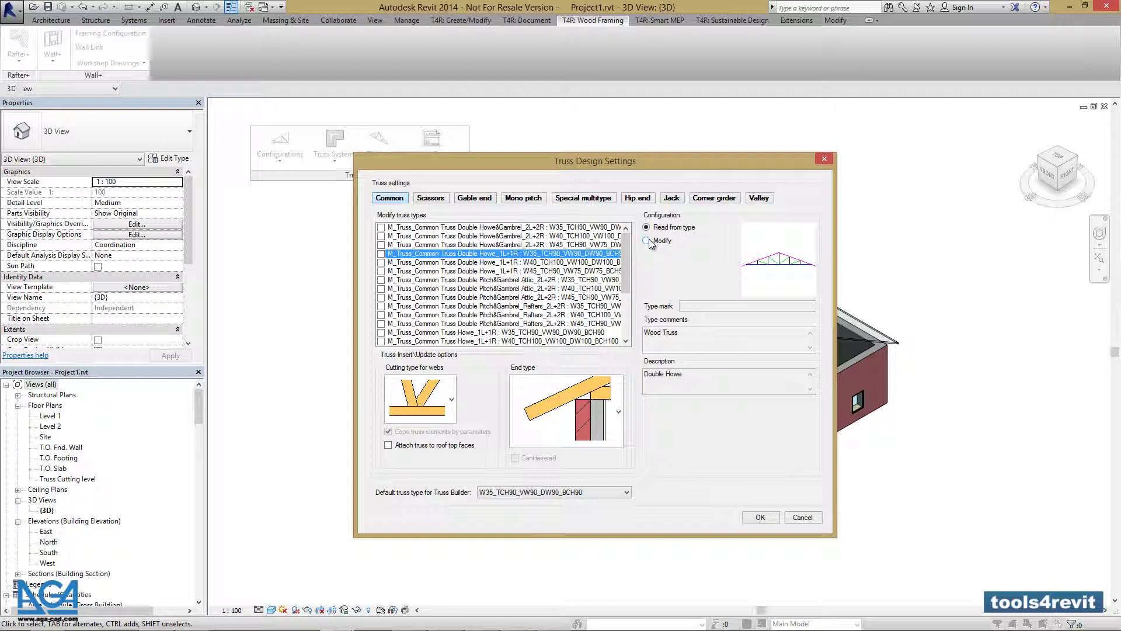
left_click(647, 241)
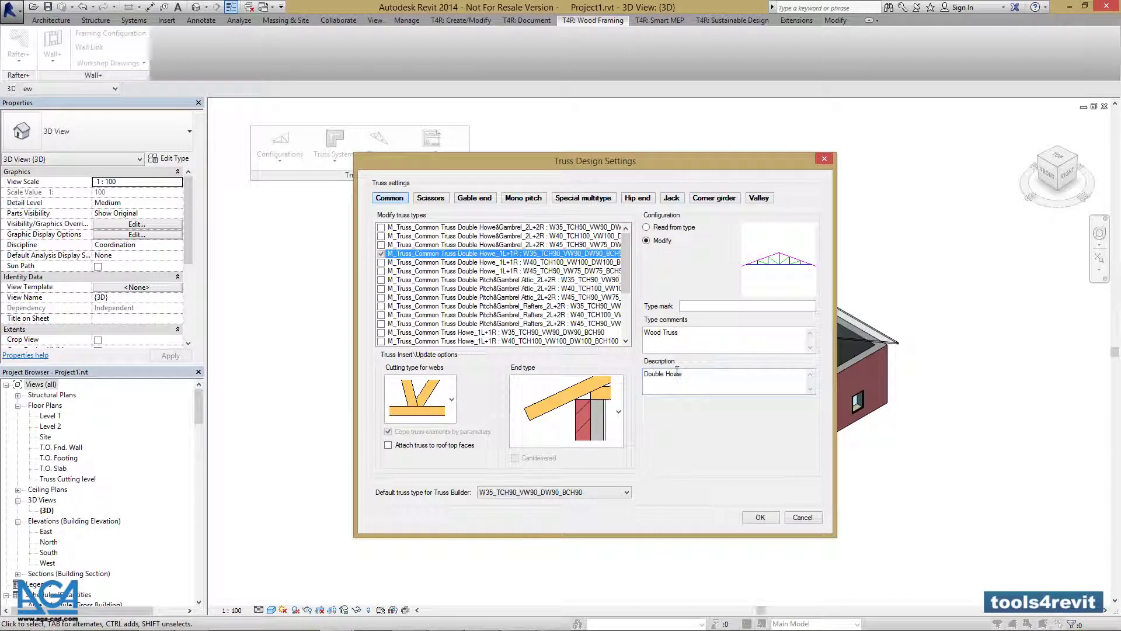
left_click(658, 228)
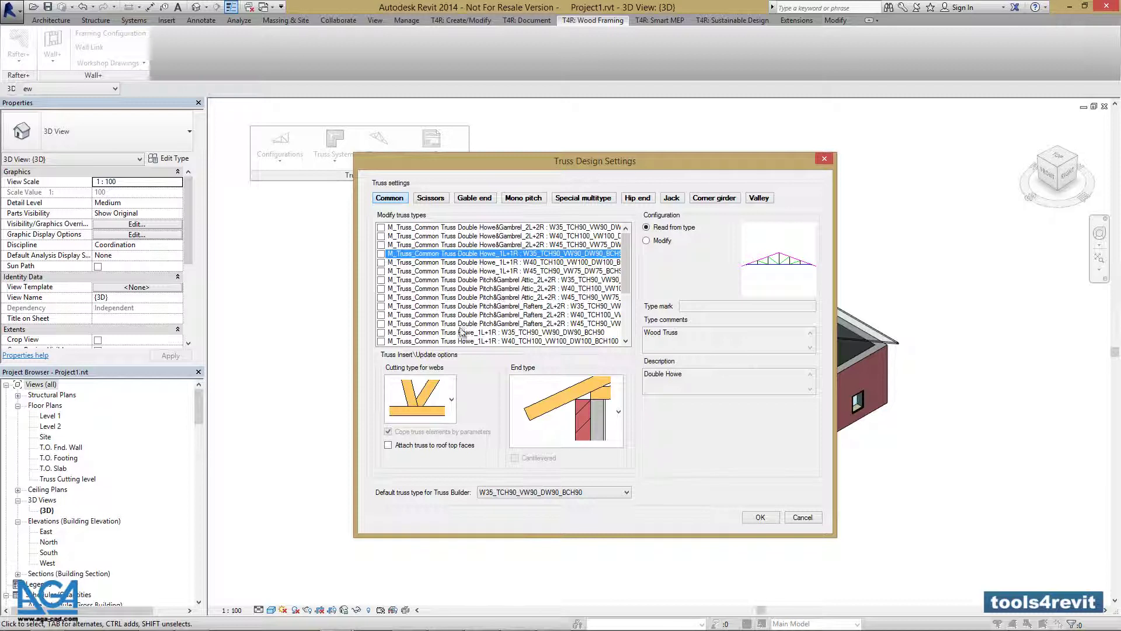
left_click(451, 390)
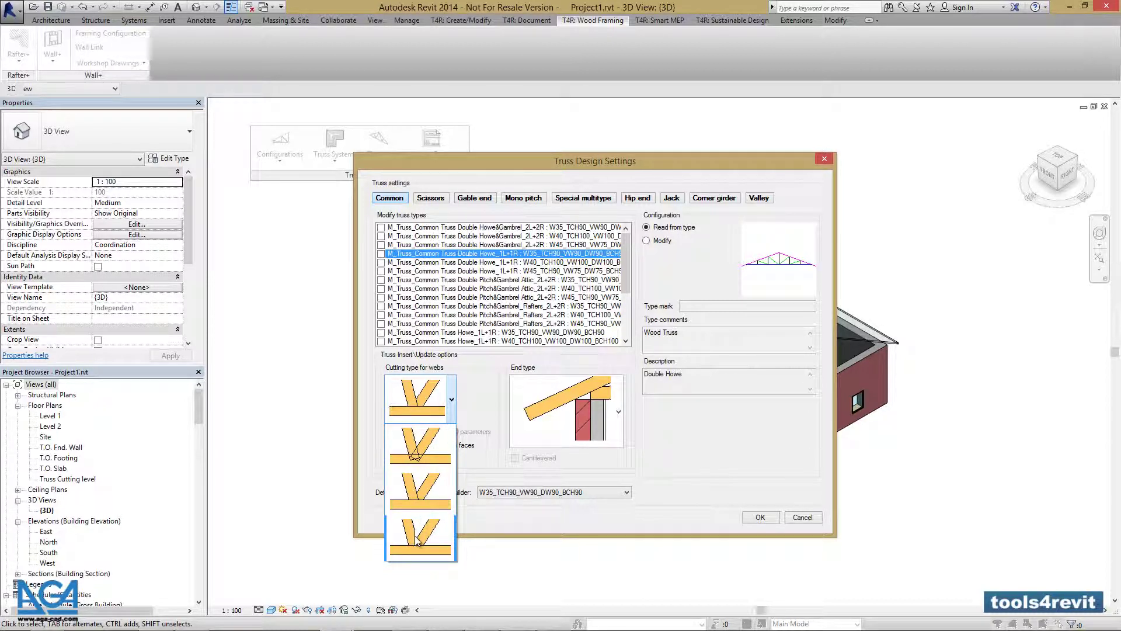
left_click(454, 393)
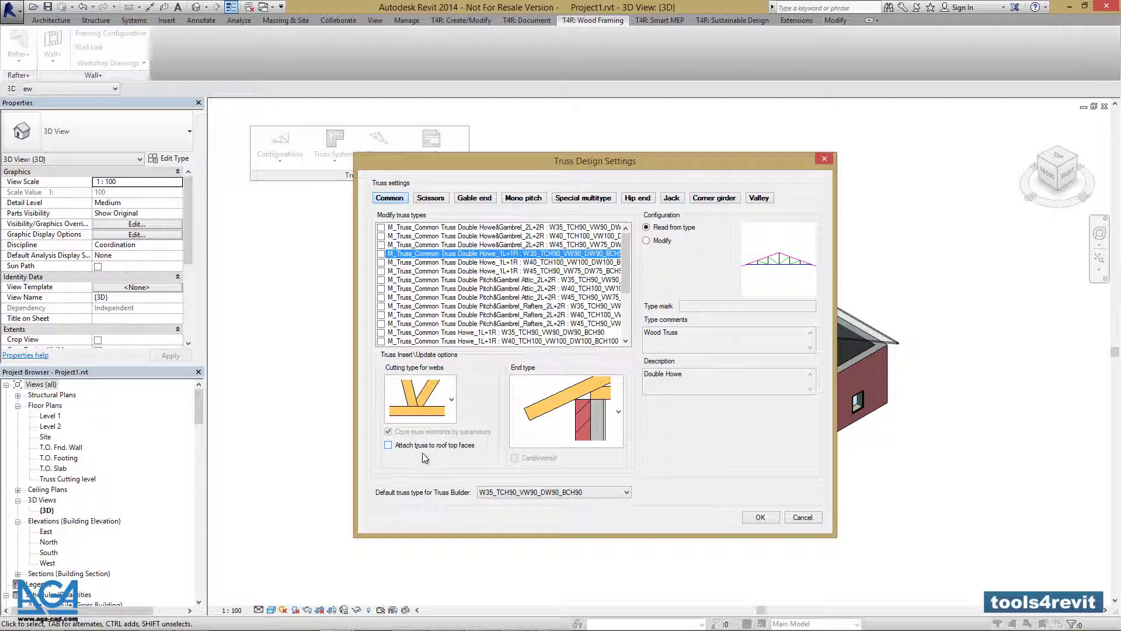
Step: Set the end type to the third option, the cut-off end with bracket (Cut Distance 500.00)
left_click(617, 404)
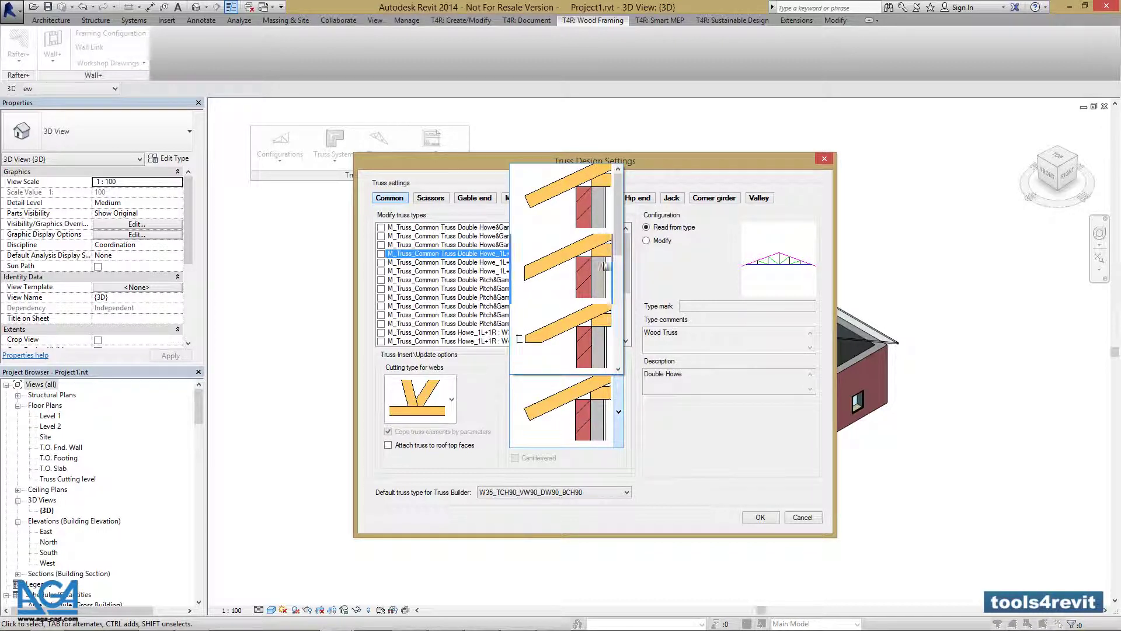
mouse_move(619, 226)
left_mouse_down()
mouse_move(618, 320)
mouse_move(606, 229)
left_mouse_up()
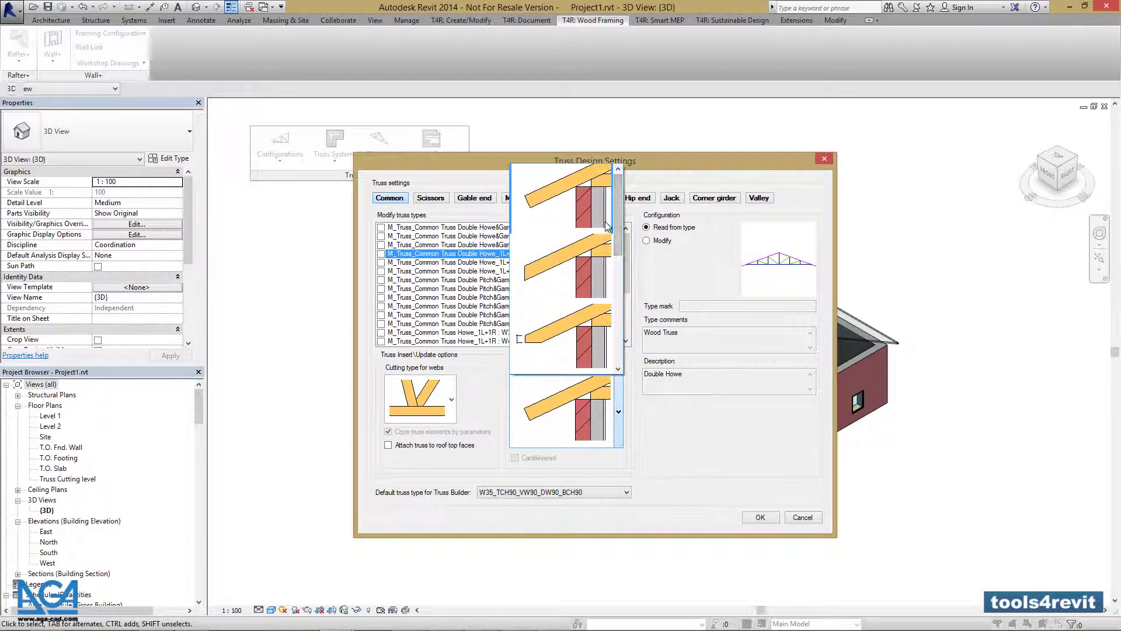
left_click(548, 336)
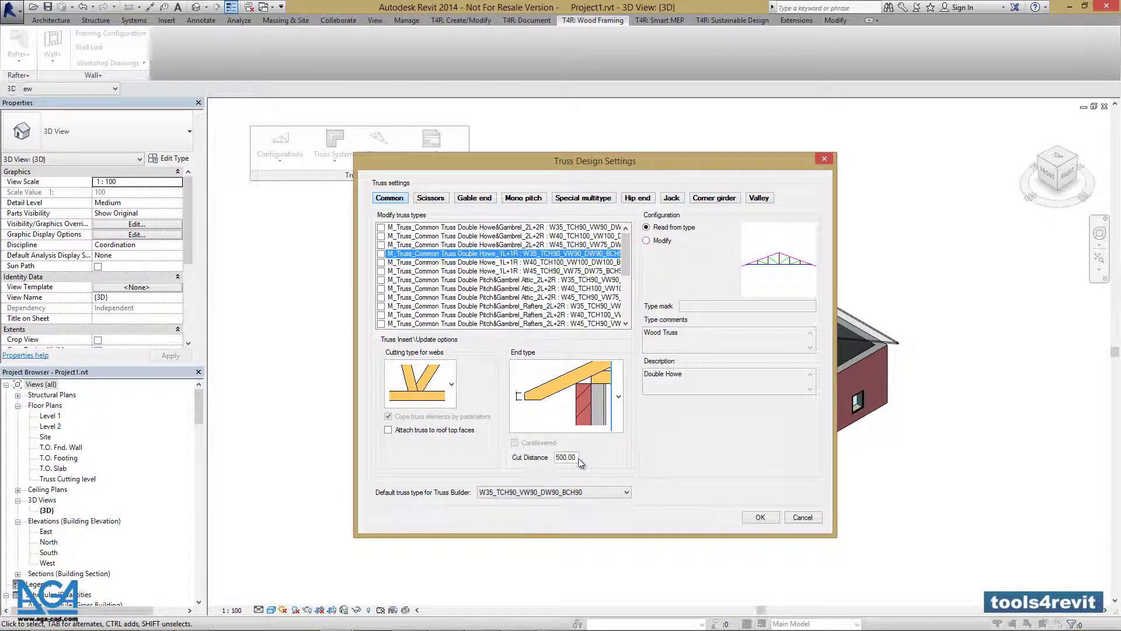
Step: Reduce the end cut distance to 50.00 and keep W35_TCH90_VW90_DW90_BCH90 as the default truss type
left_click_drag(579, 458, 569, 458)
key("BackSpace")
key("BackSpace")
left_click(598, 467)
left_click(536, 494)
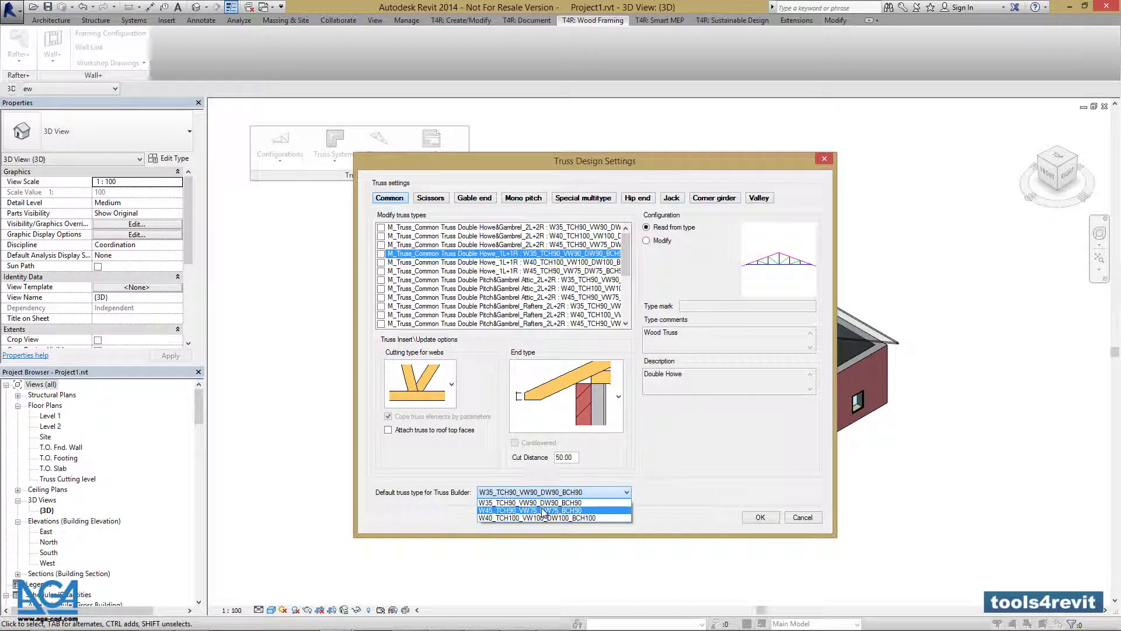
left_click(532, 503)
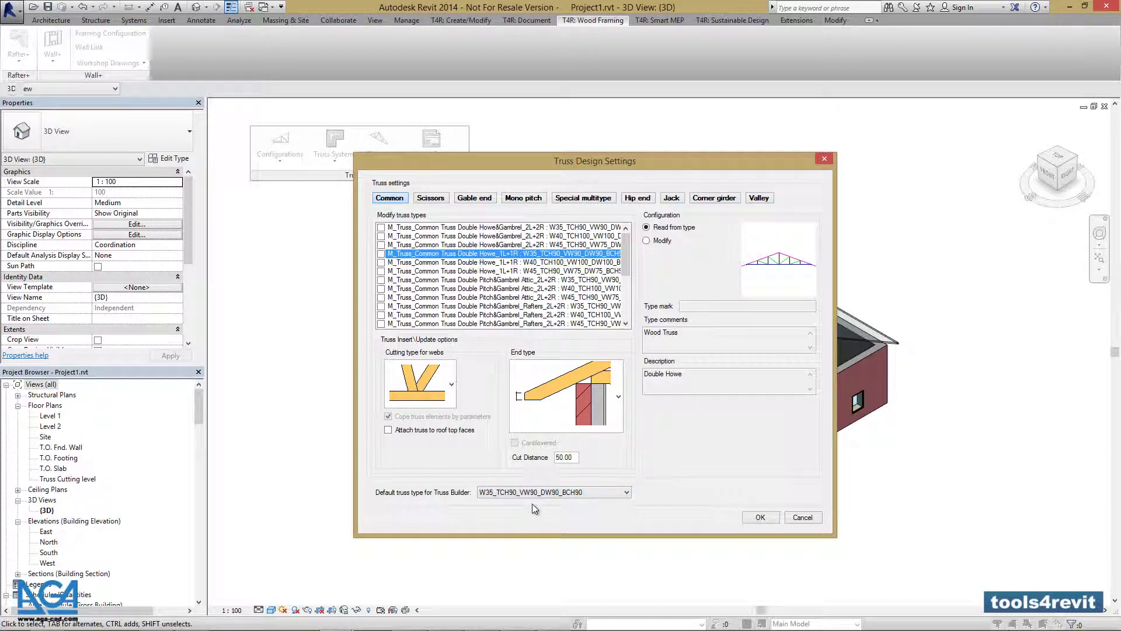
Step: Show the Mono pitch truss types and set the first, Double Howe 1L, to Modify
left_click(478, 200)
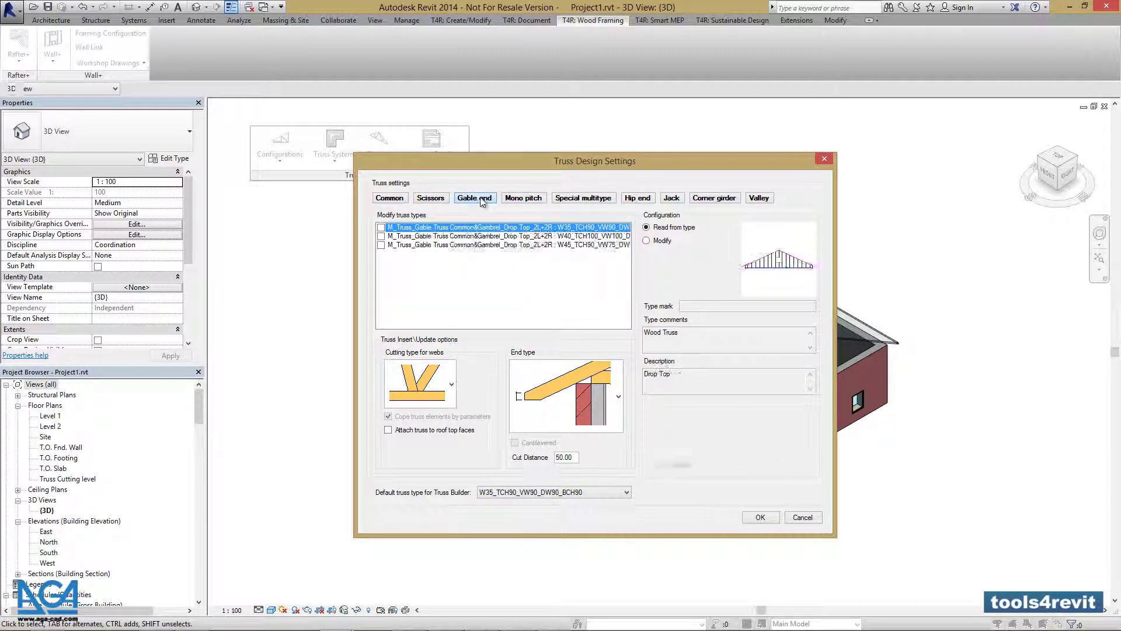
left_click(522, 200)
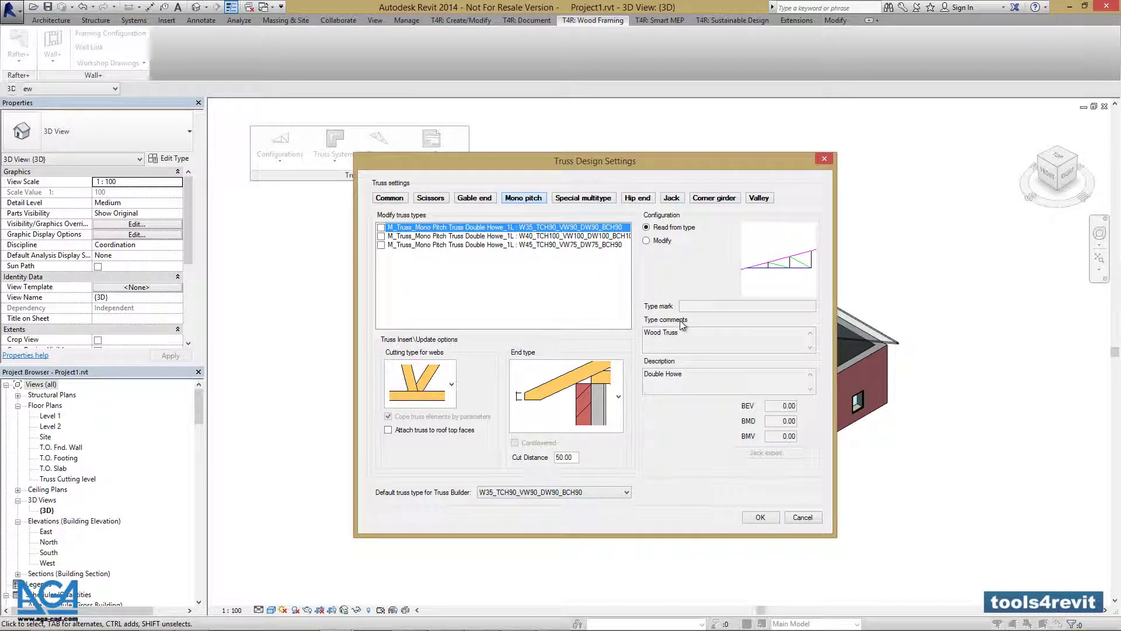
left_click(647, 241)
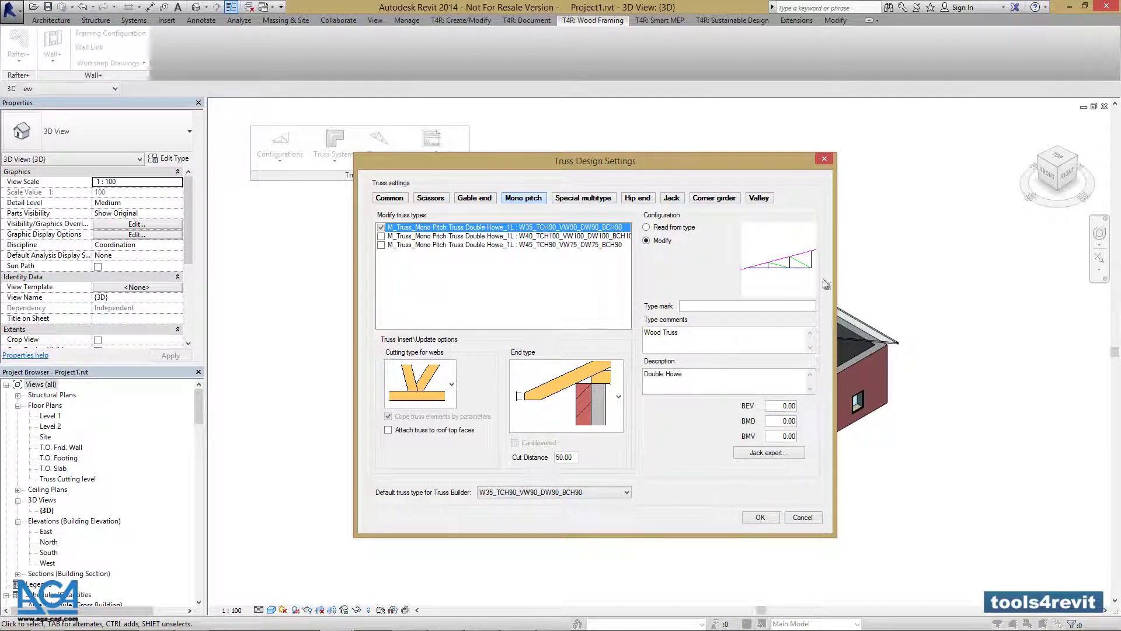
left_click(759, 454)
left_click_drag(300, 37, 764, 201)
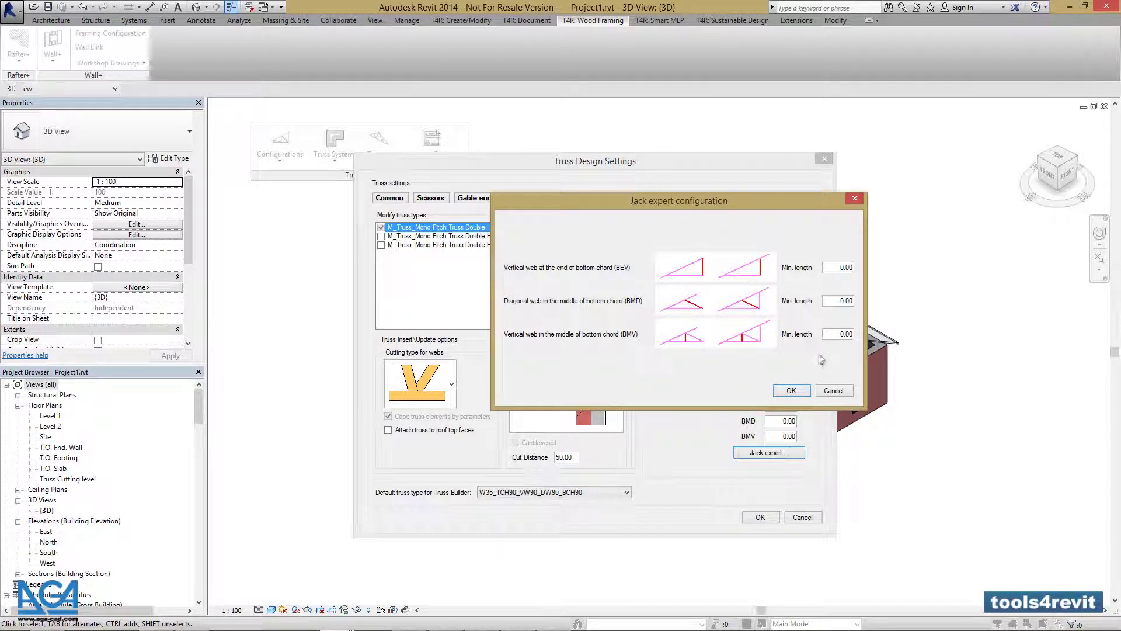
left_click(791, 390)
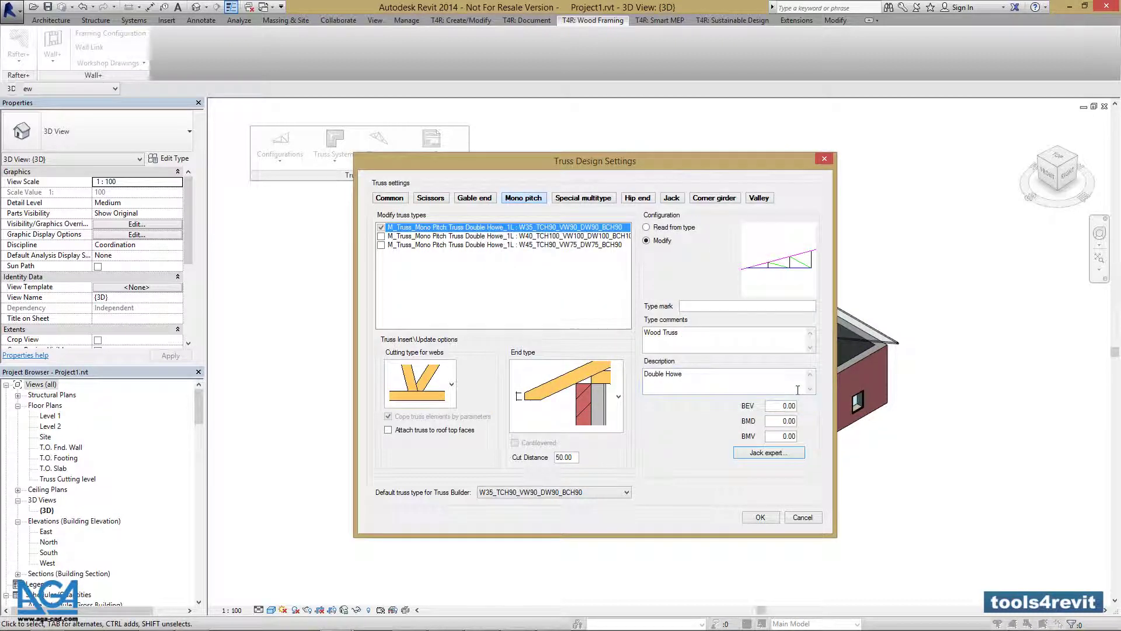
Step: Revert the first Mono pitch type to Read from type and close the settings with OK
left_click(661, 226)
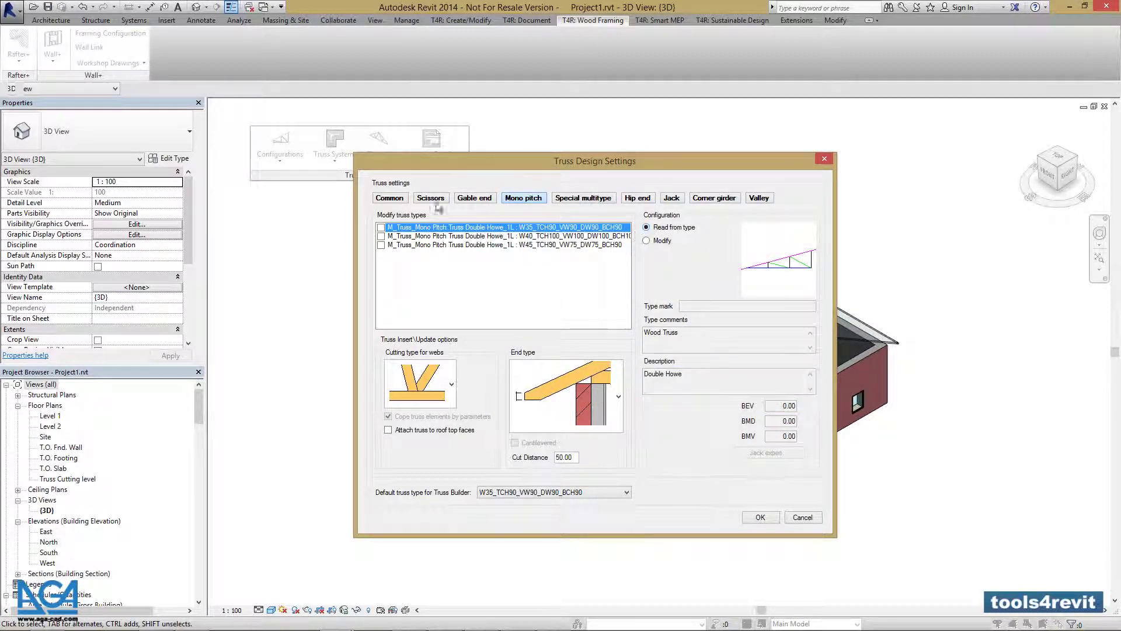
left_click(399, 200)
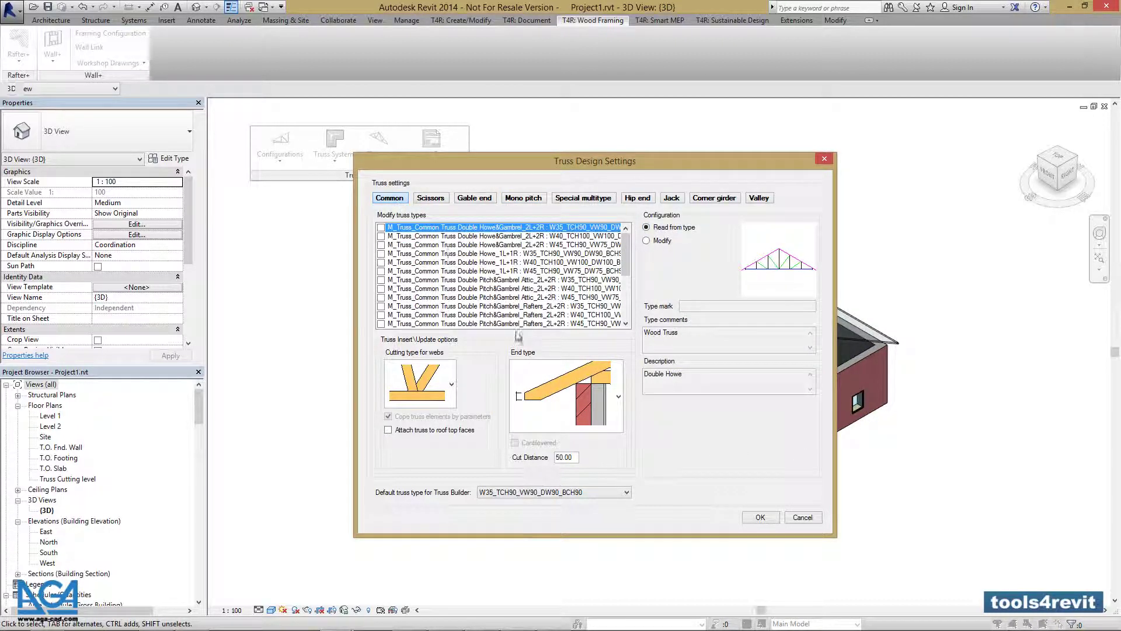
left_click(758, 517)
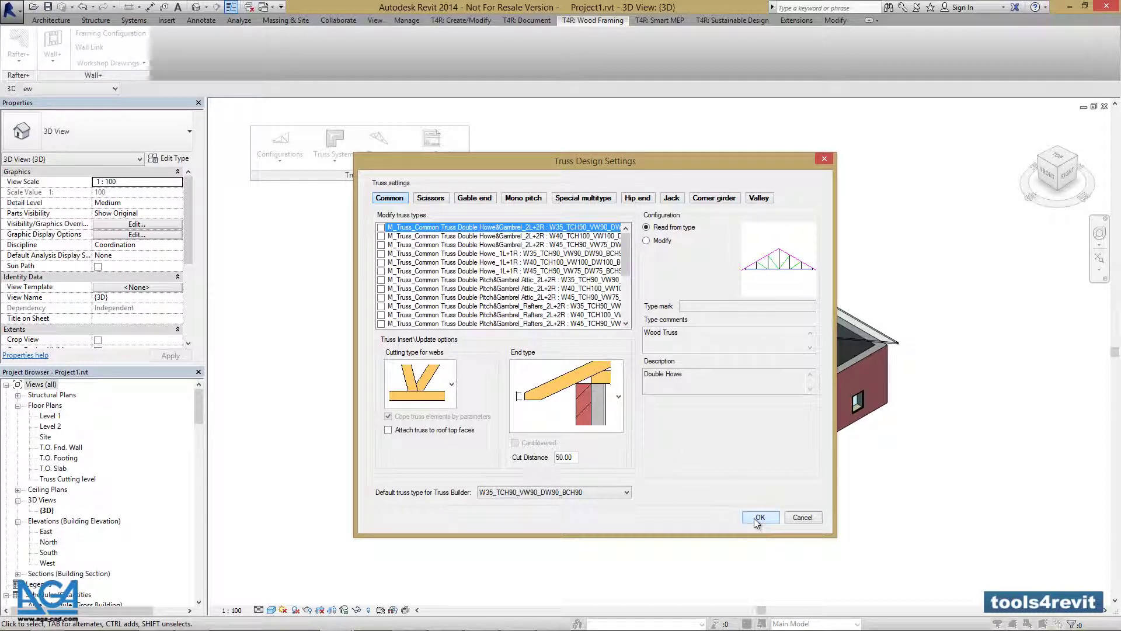